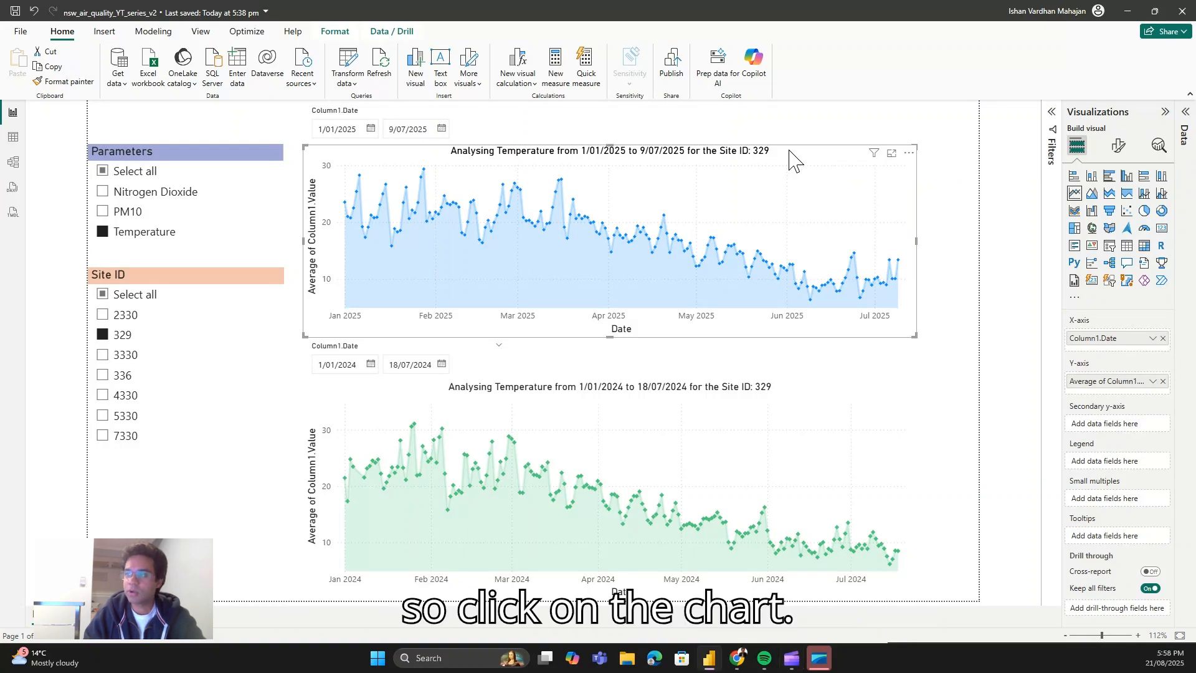
left_click(1121, 147)
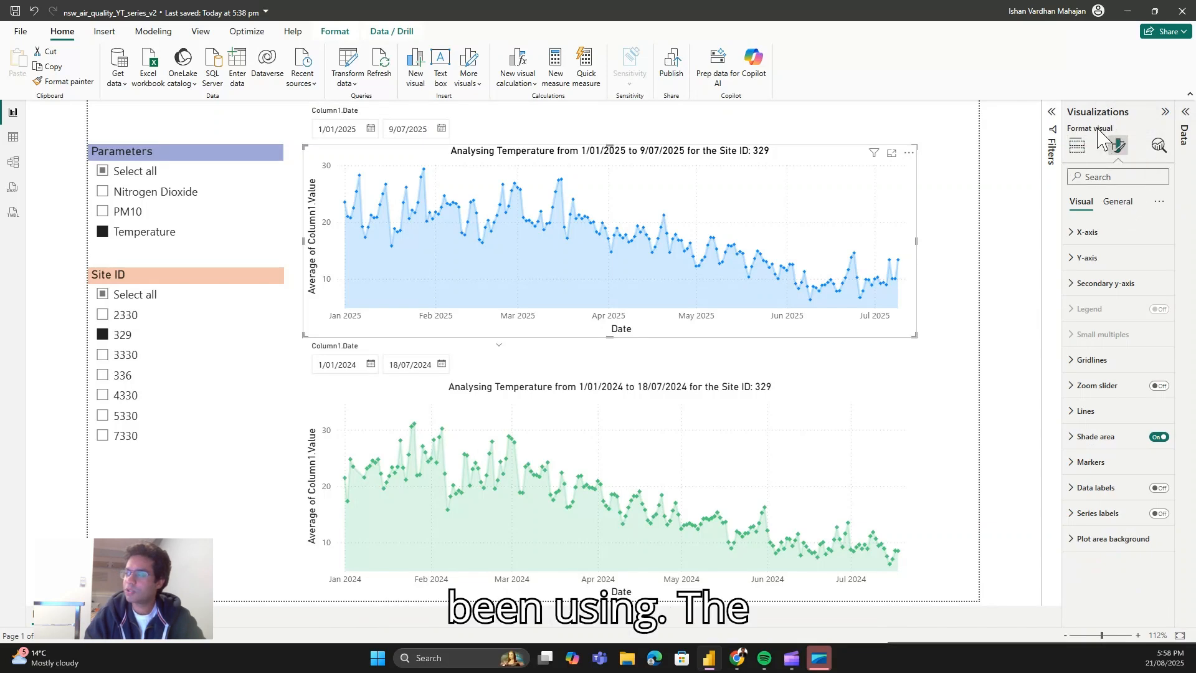
left_click(1085, 149)
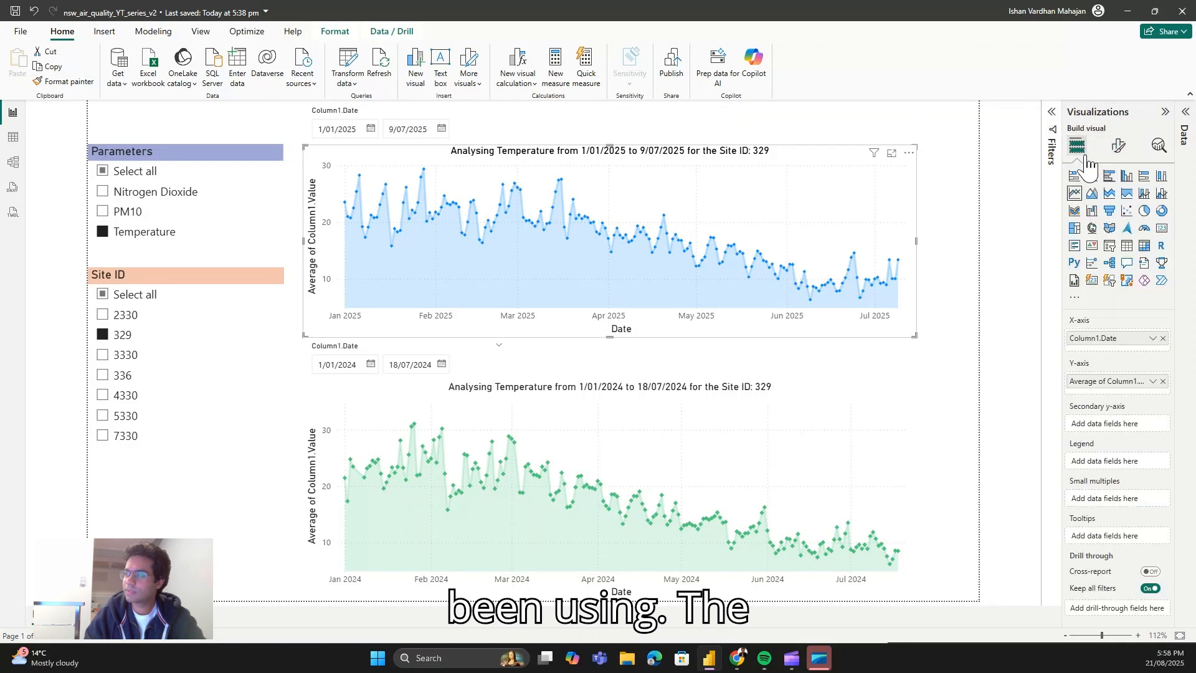
left_click(1119, 147)
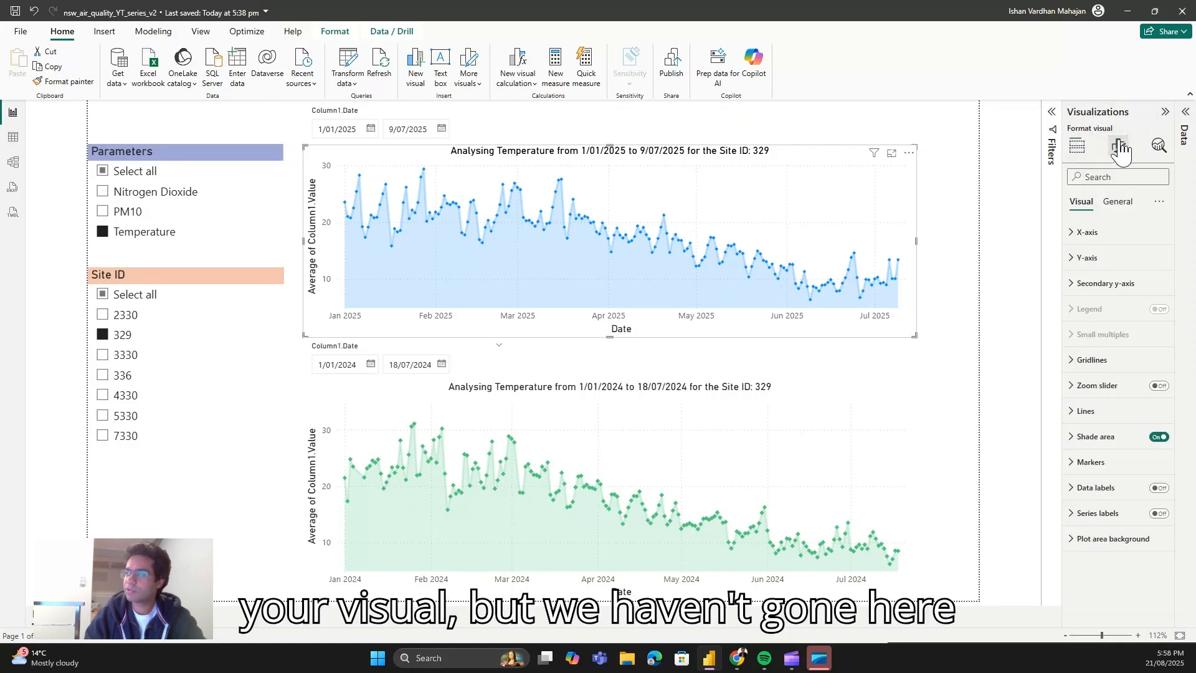
left_click(1158, 147)
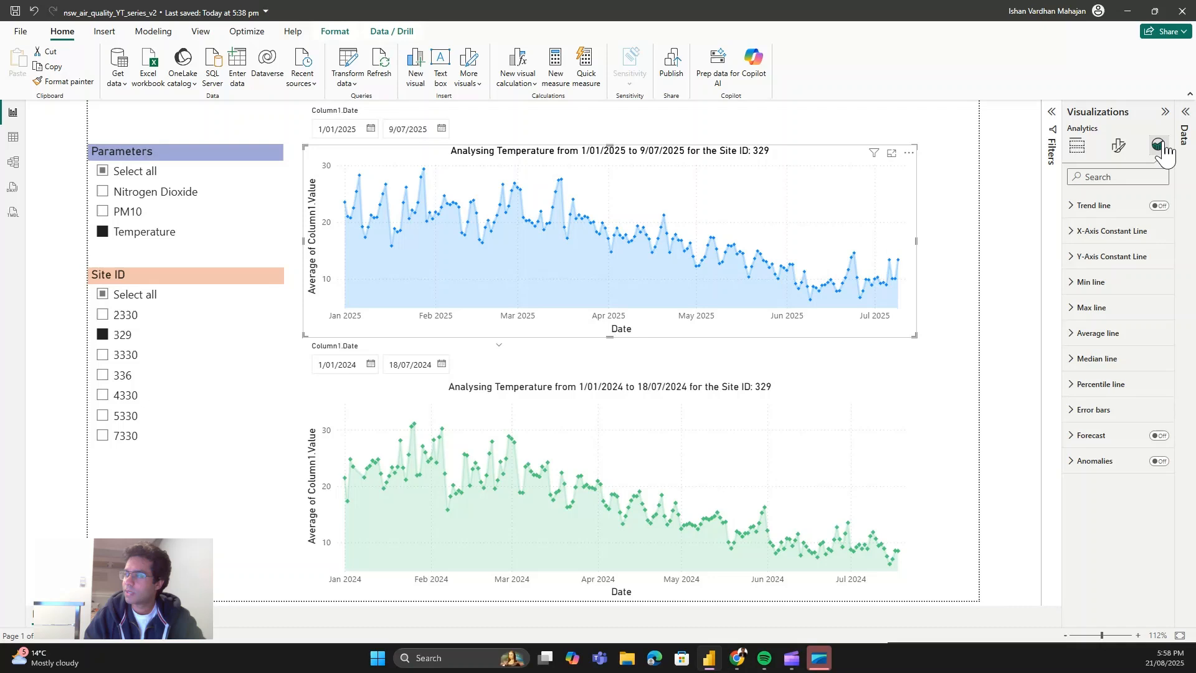
left_click(1089, 142)
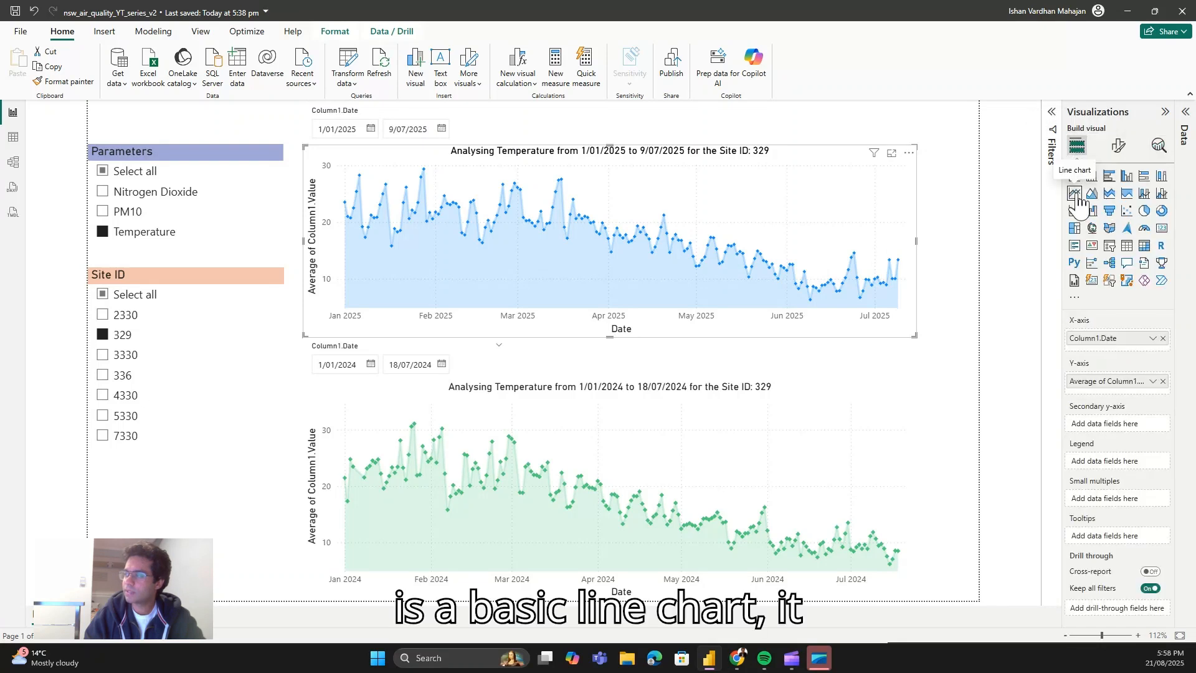
Turn on anomaly detection for both the January–July 2025 and the January–July 2024 line charts
left_click(1158, 145)
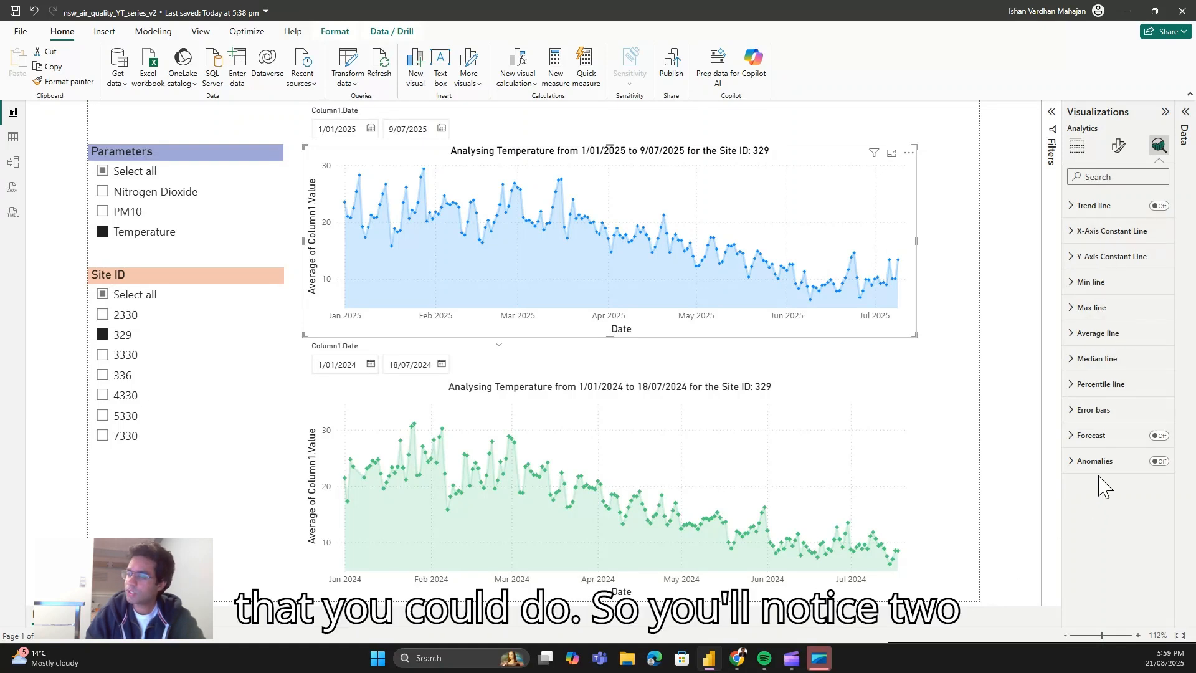
left_click(1155, 462)
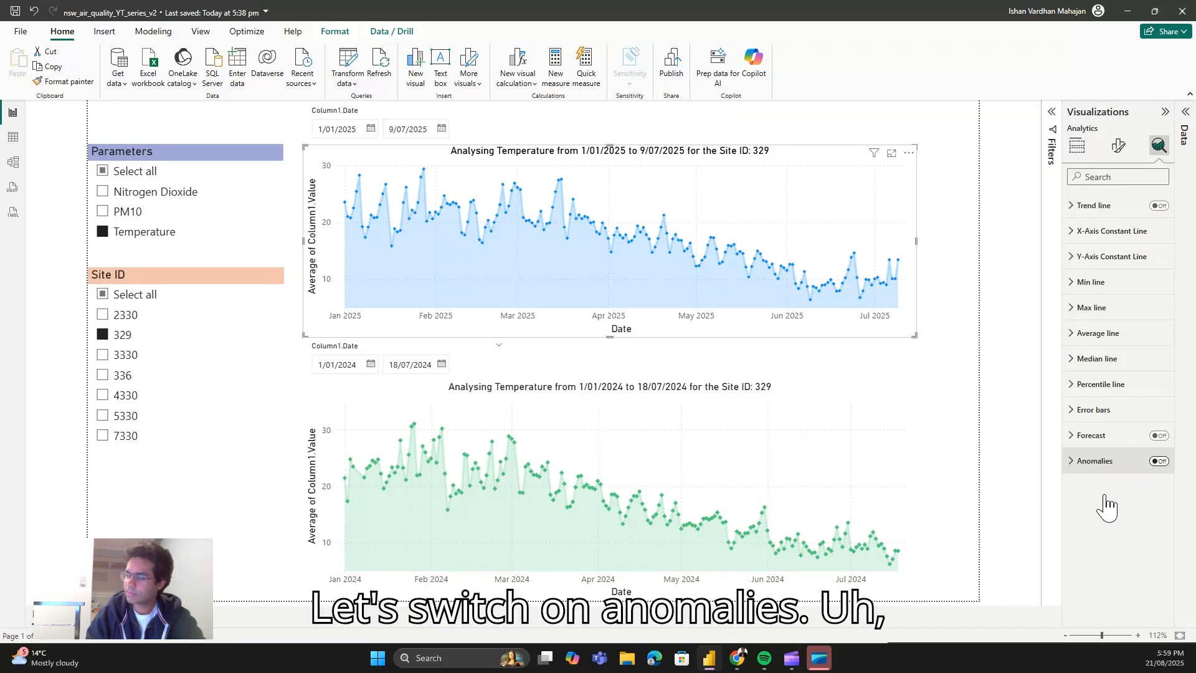
left_click(735, 440)
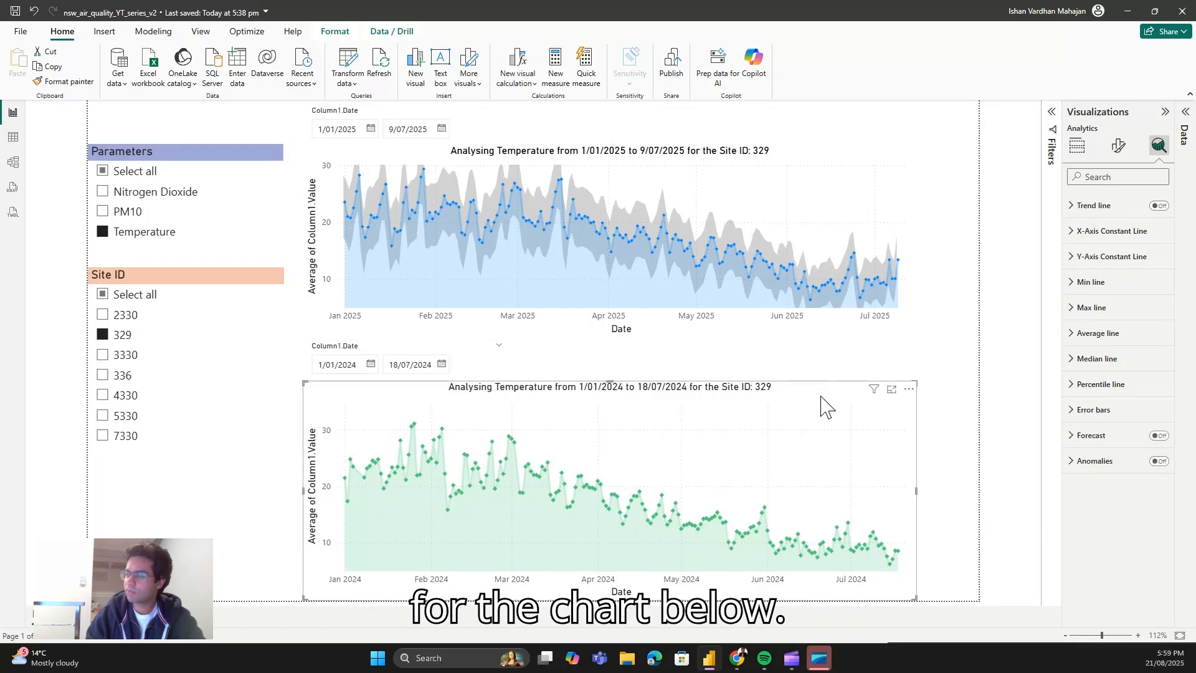
left_click(1157, 463)
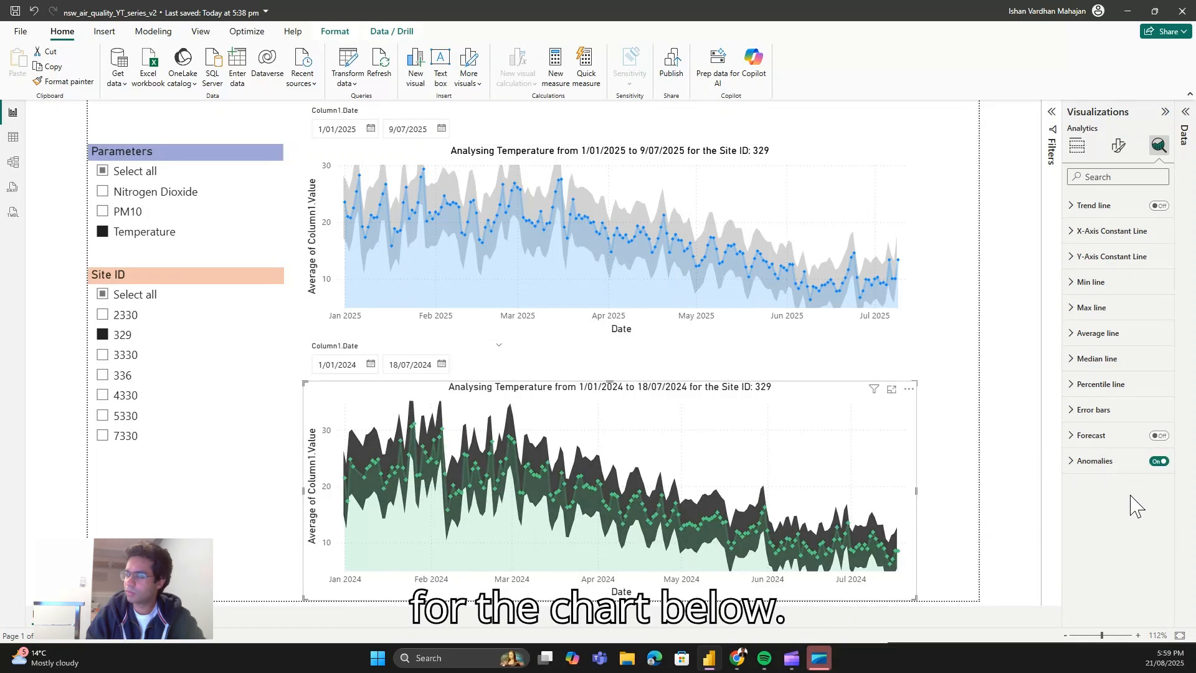
Set the anomaly marker shape of the 2025 line chart to a diamond
left_click(915, 226)
left_click(1094, 464)
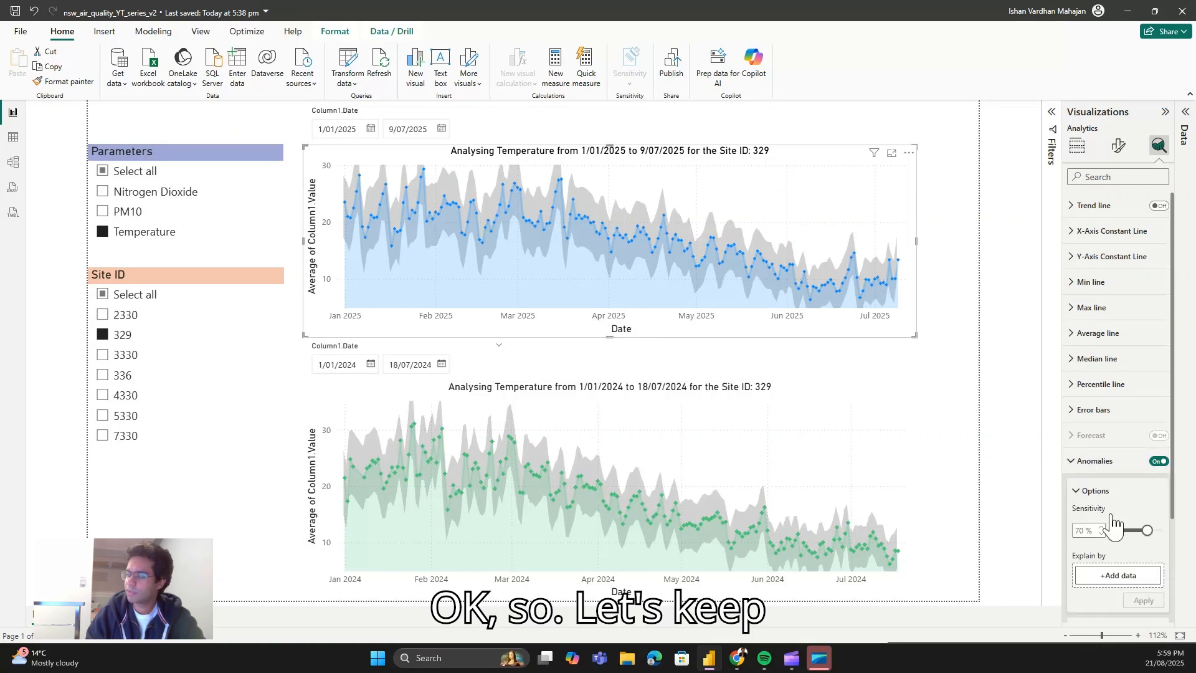
scroll(1081, 529, "down", 2)
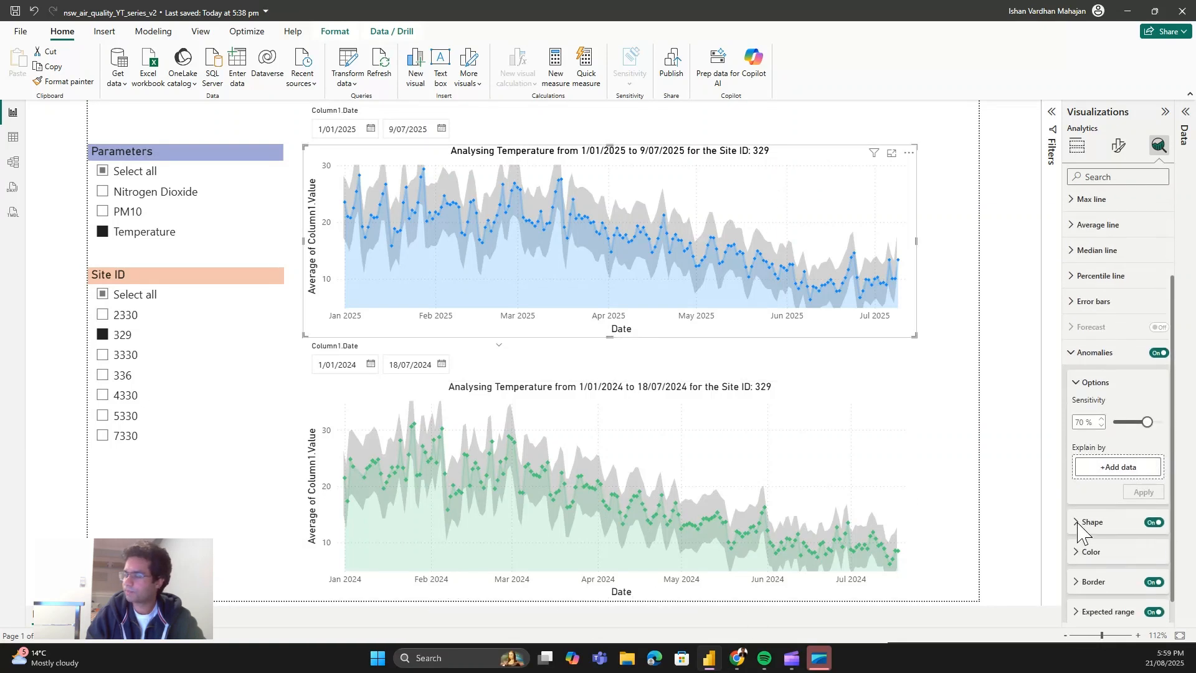
left_click(1104, 496)
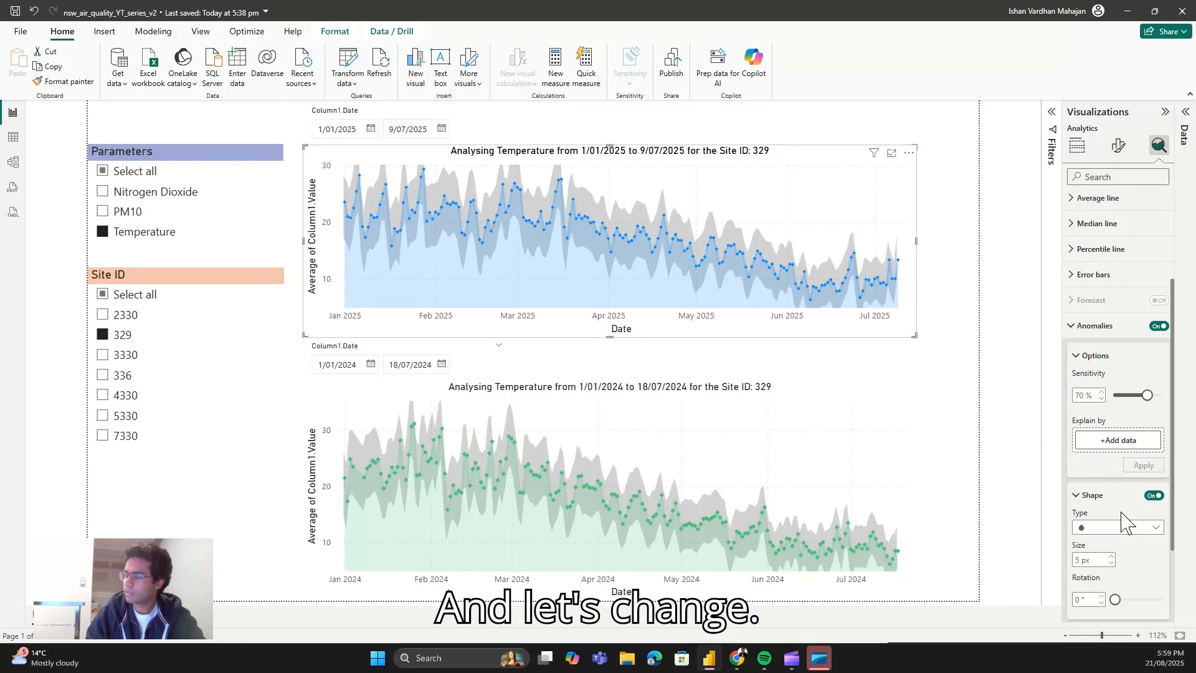
scroll(1122, 520, "down", 2)
left_click(1127, 416)
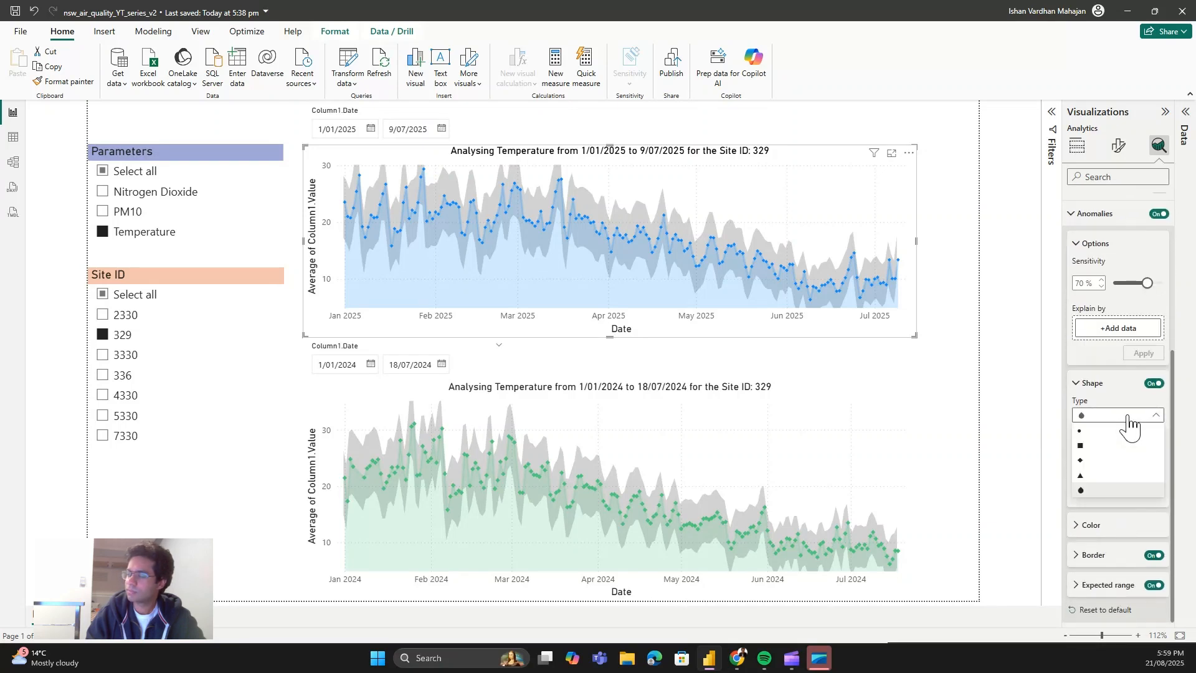
left_click(1110, 461)
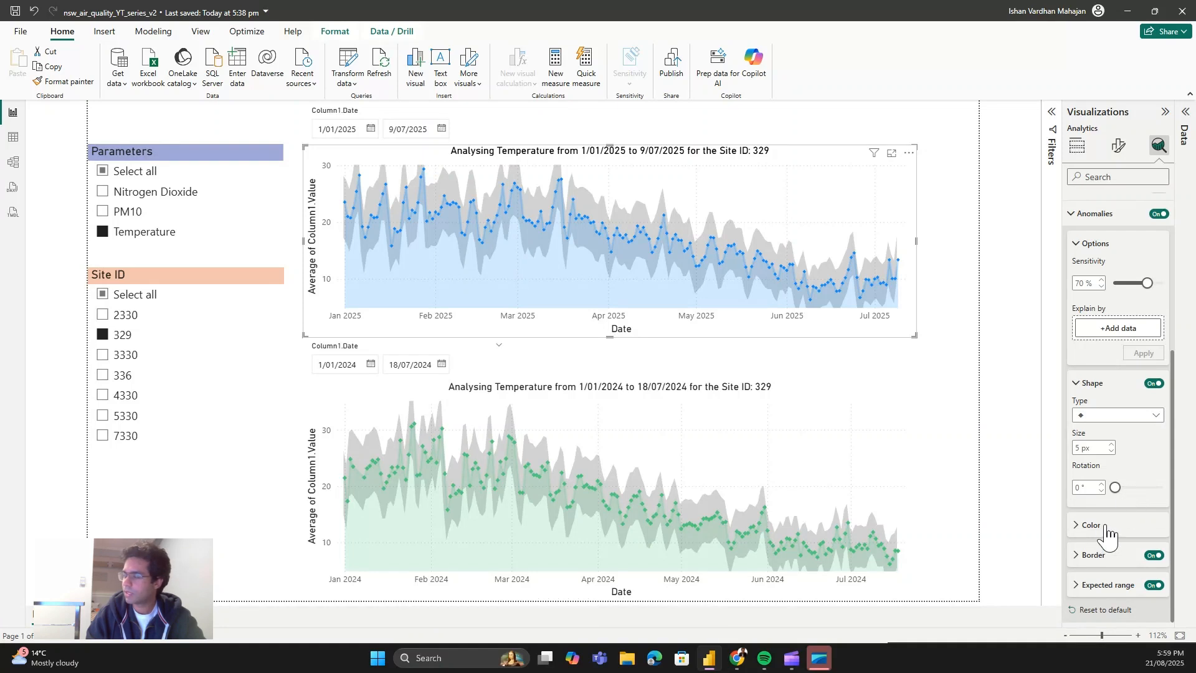
Change the anomaly marker color of the 2025 line chart to red
left_click(1092, 525)
scroll(1106, 529, "down", 2)
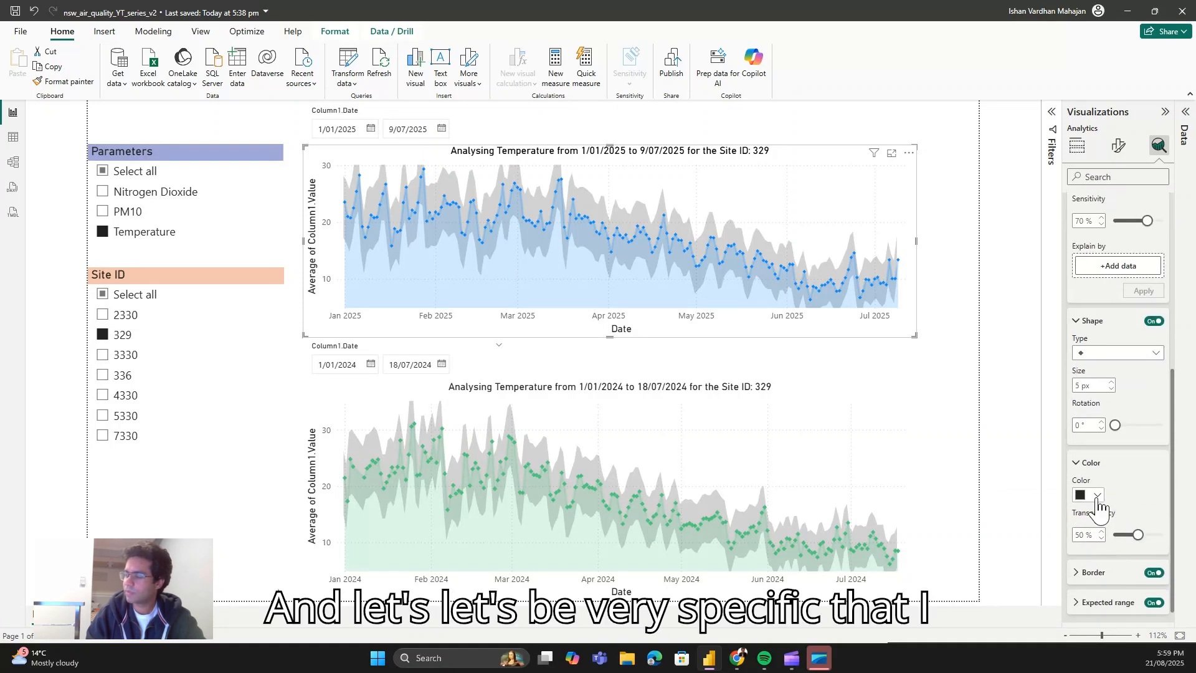
left_click(1097, 499)
left_click(1070, 449)
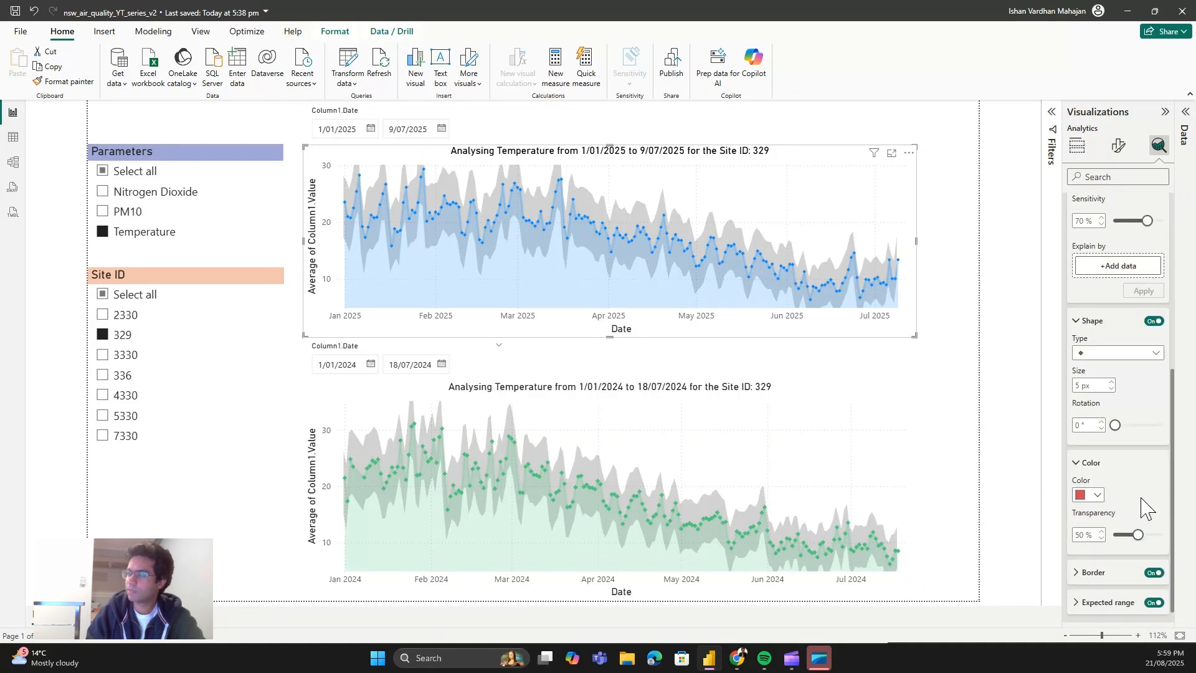
scroll(1142, 508, "down", 1)
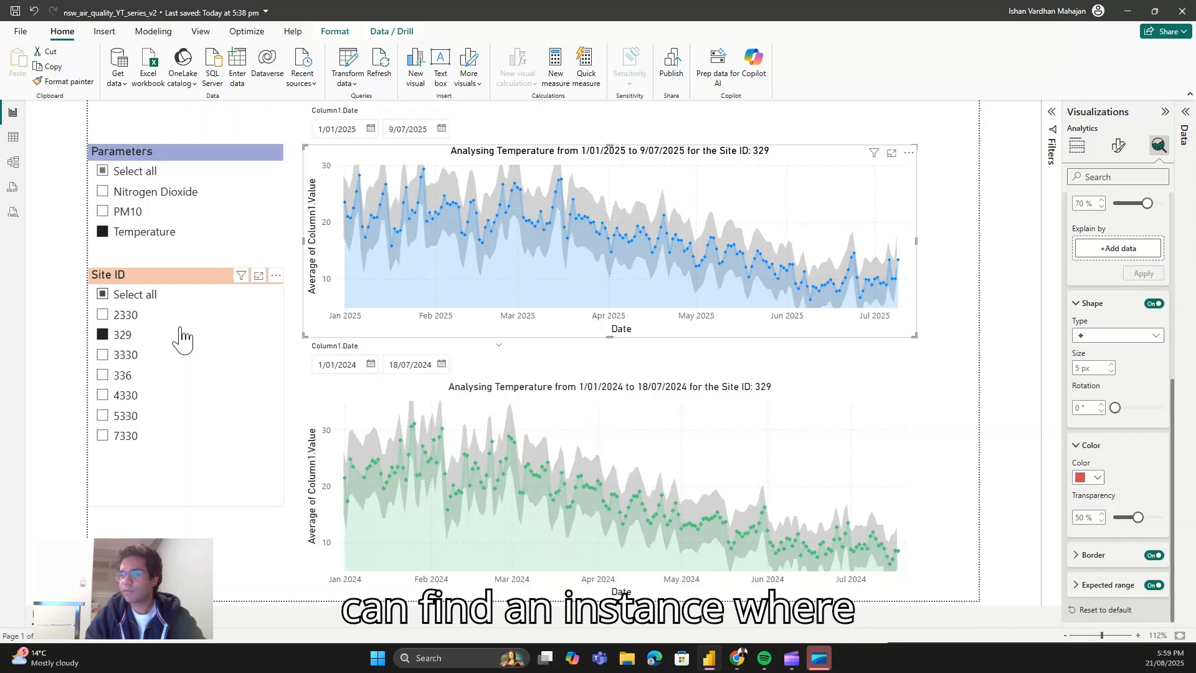
Filter the report to site ID 3330 and the PM10 parameter, and inspect the outlier on the 2025 chart
left_click(129, 359)
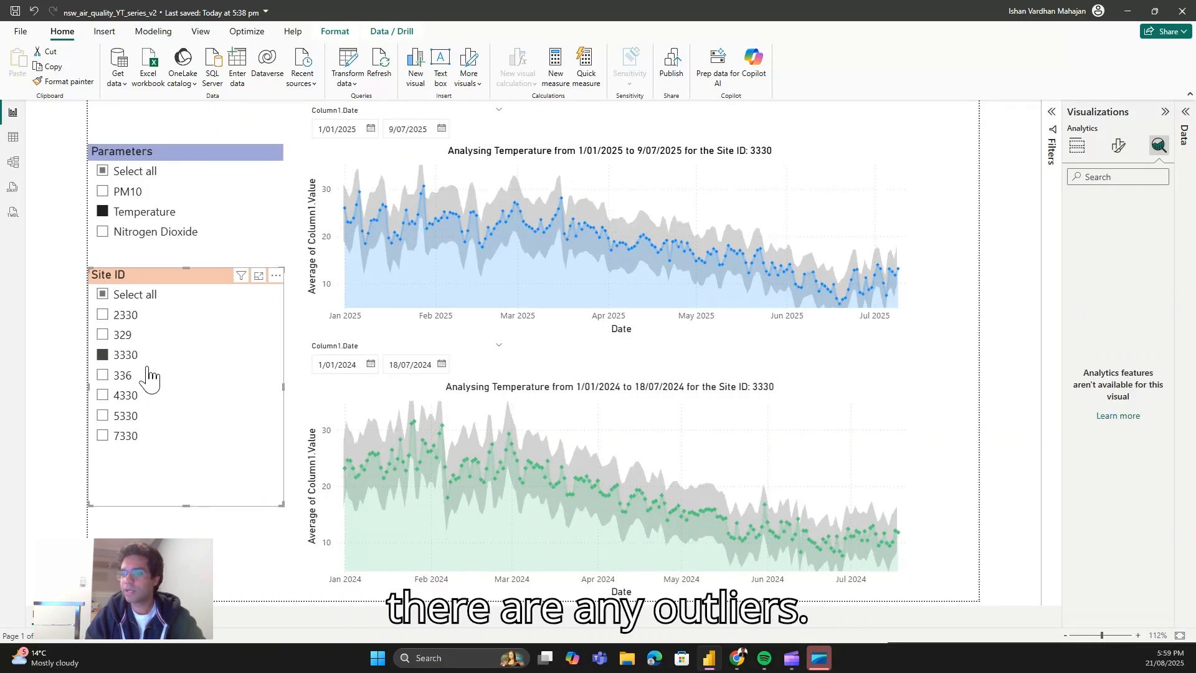
left_click(130, 195, "ctrl")
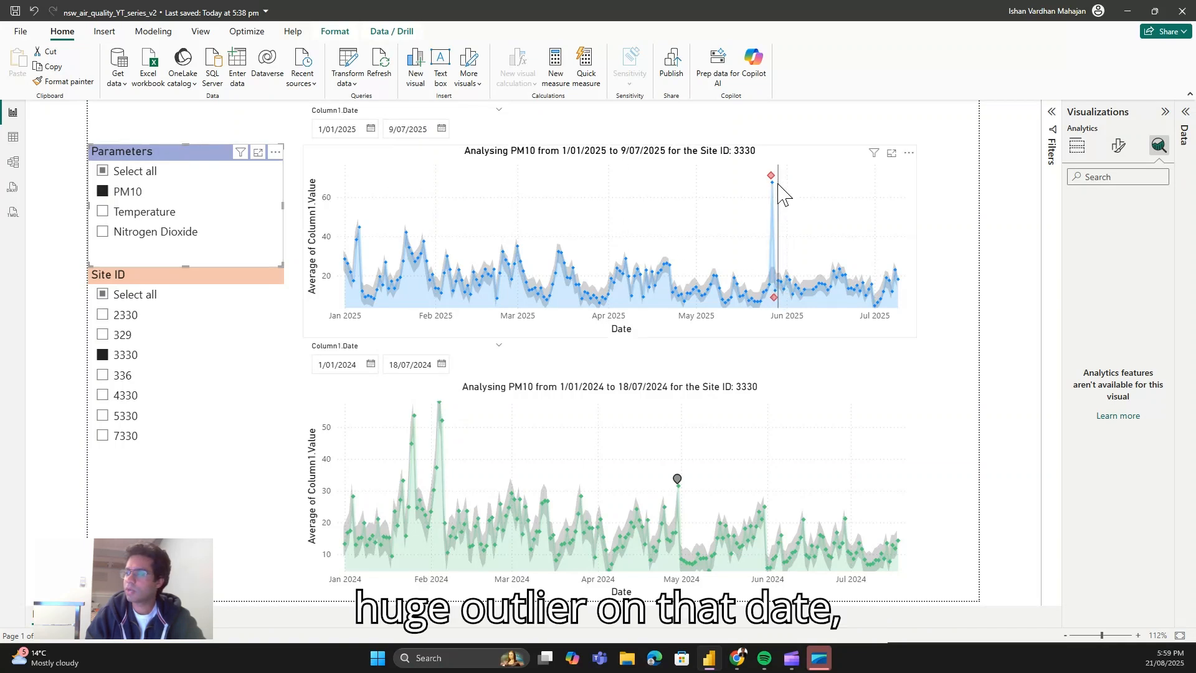
mouse_move(775, 283)
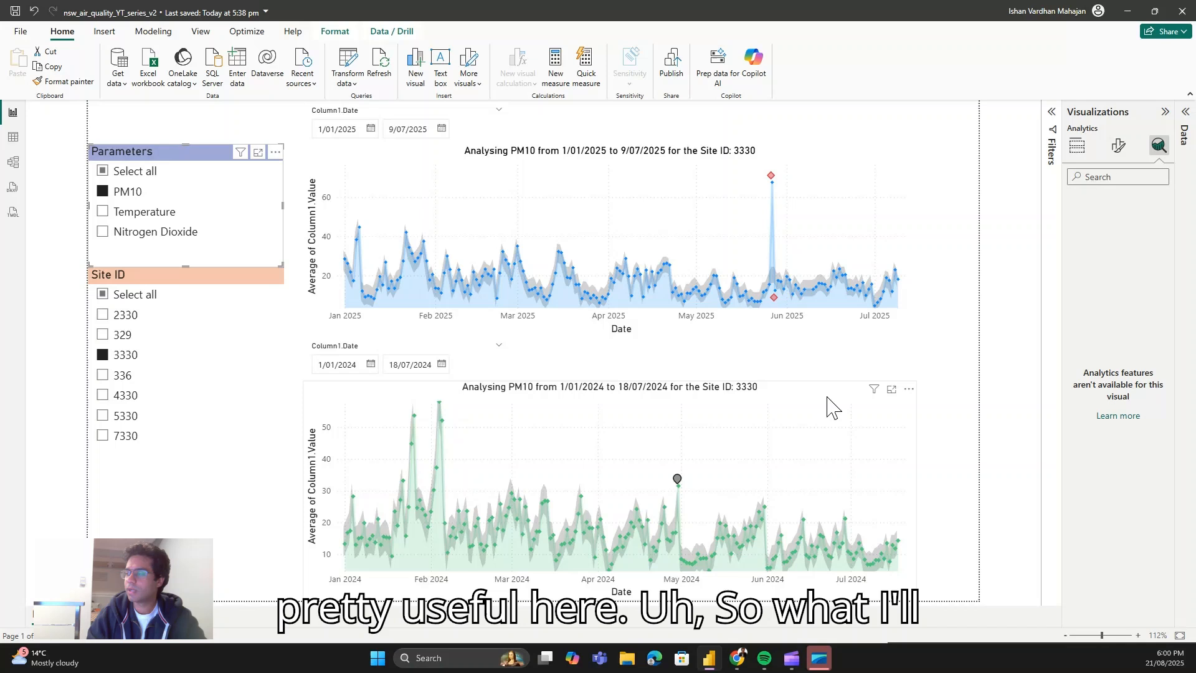
Set the anomaly marker shape of the 2024 line chart to a diamond
left_click(864, 217)
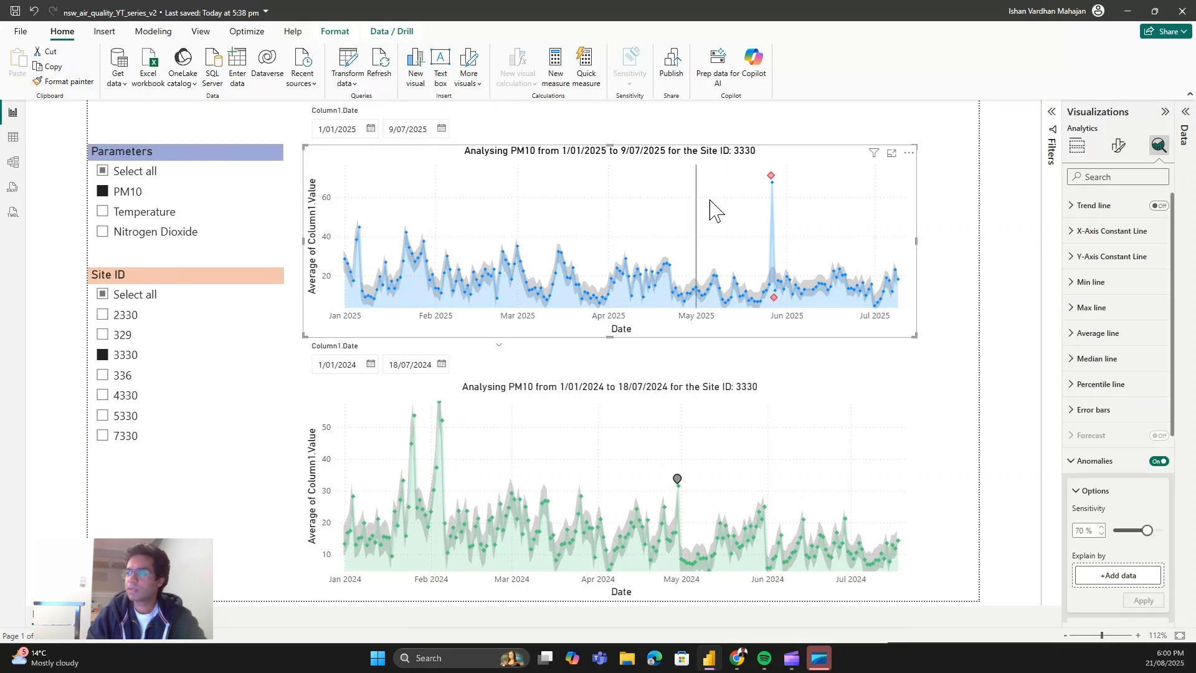
left_click(838, 416)
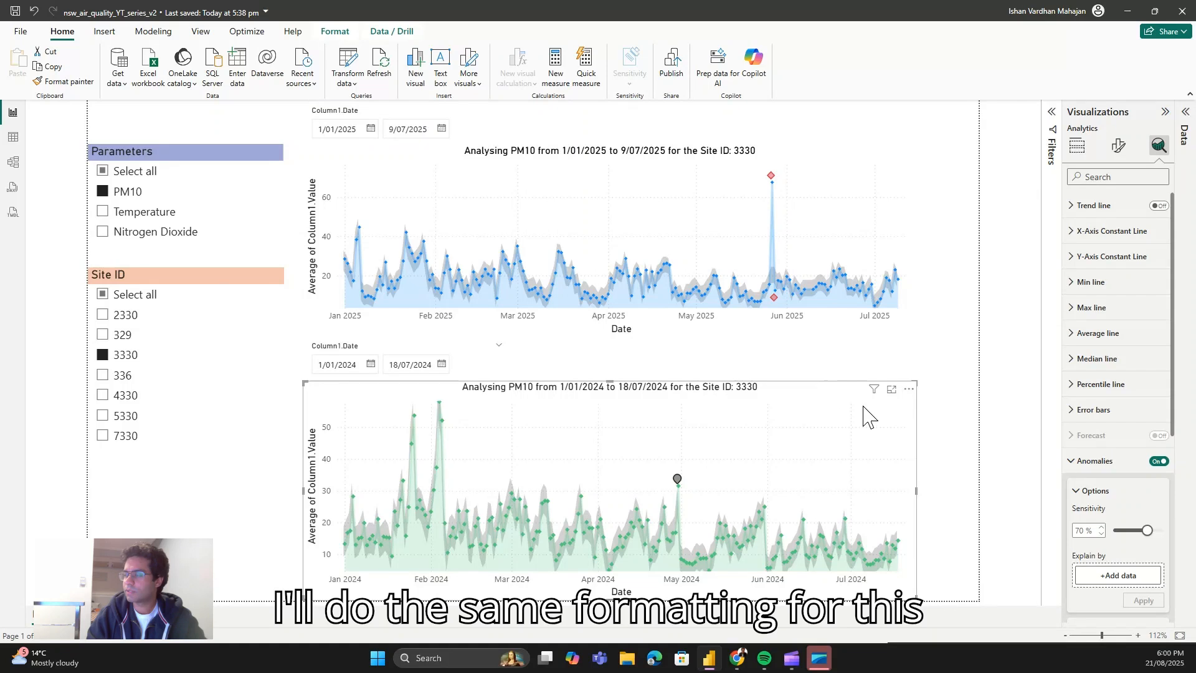
scroll(1124, 492, "down", 3)
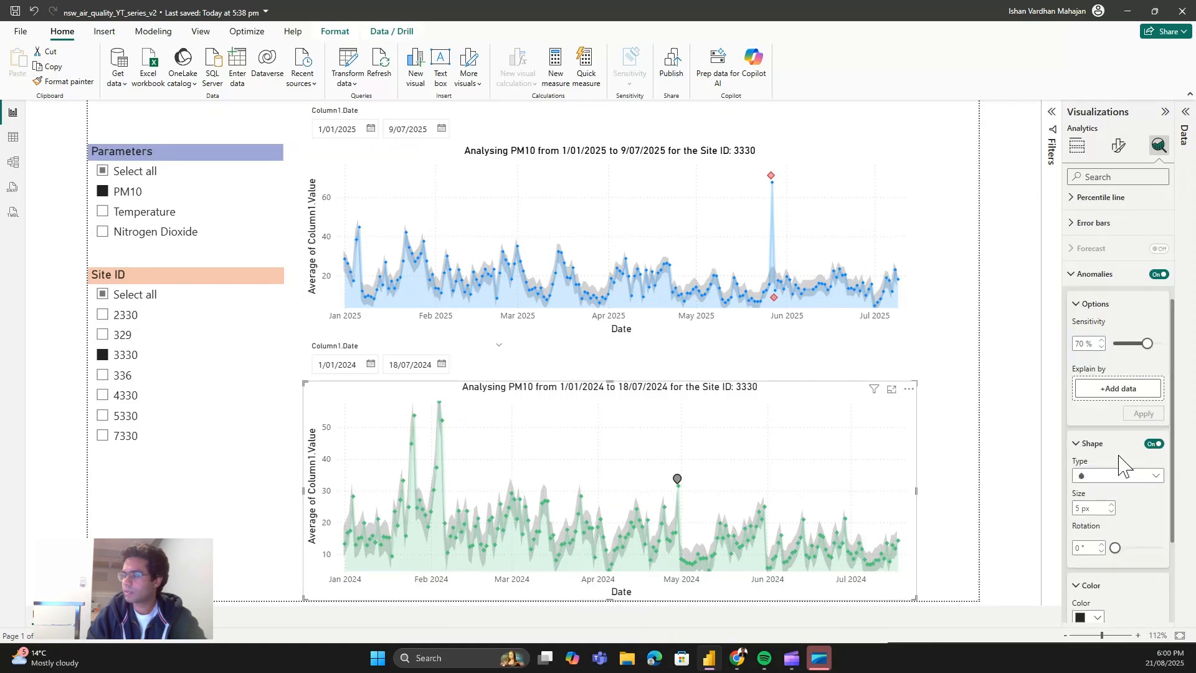
left_click(1097, 477)
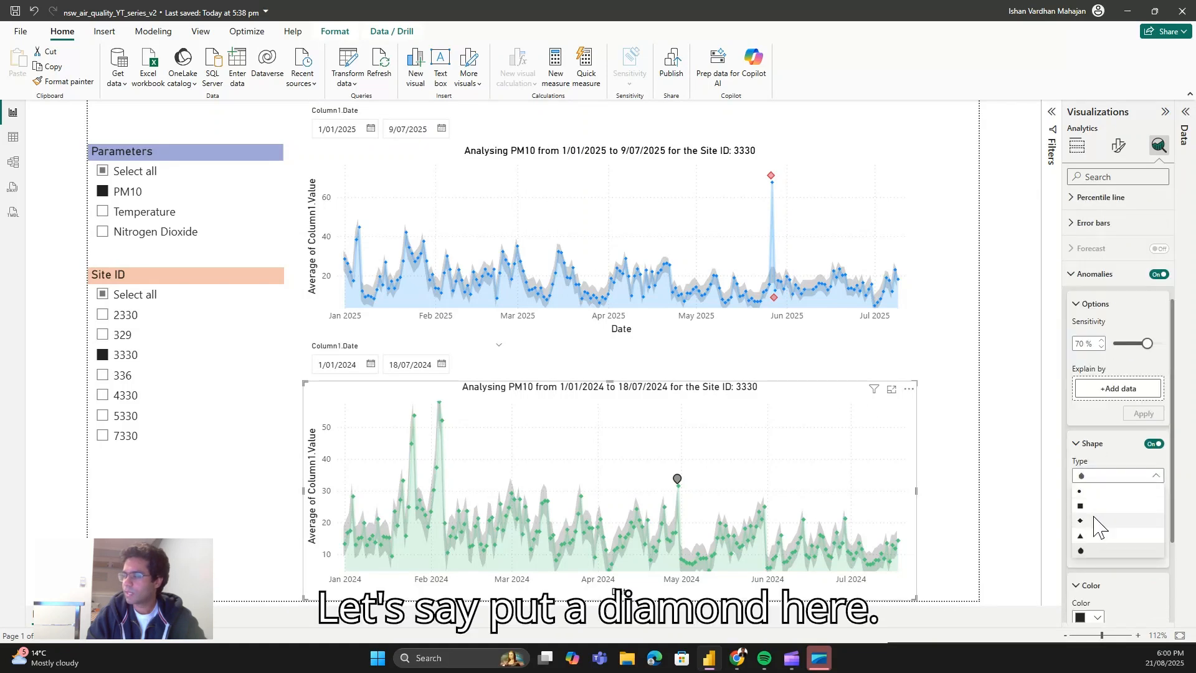
left_click(1095, 522)
Change the anomaly marker color of the 2024 line chart to red and inspect its marked outlier
scroll(1115, 528, "down", 3)
left_click(1097, 478)
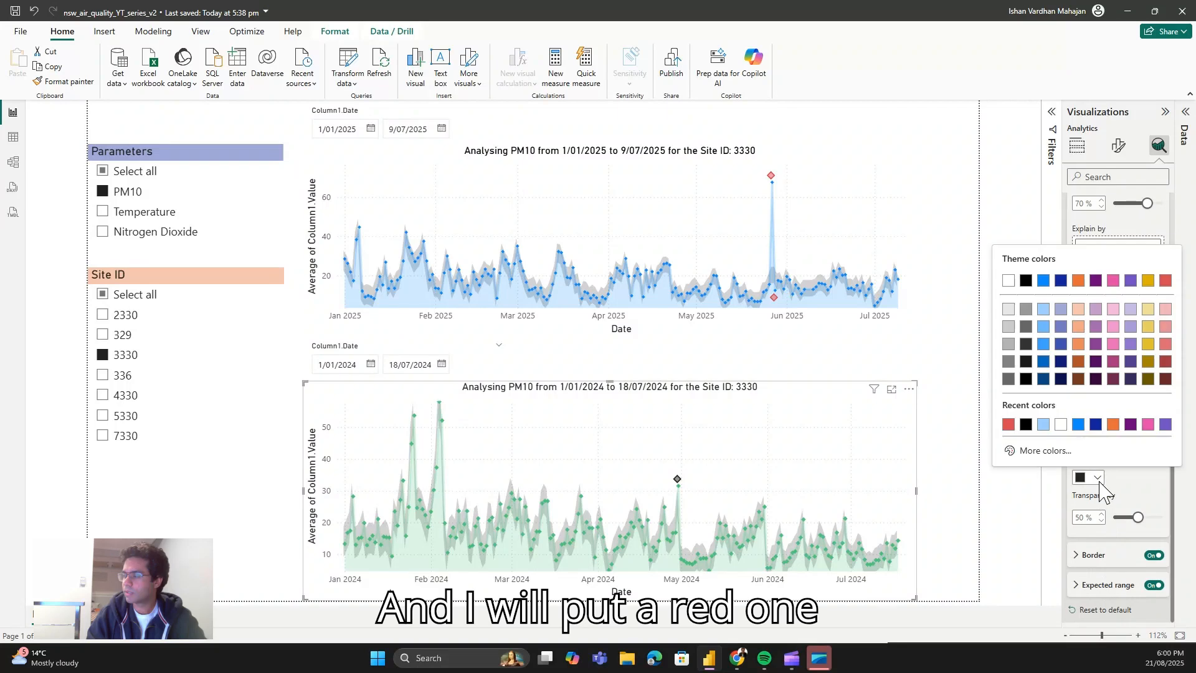
left_click(1007, 424)
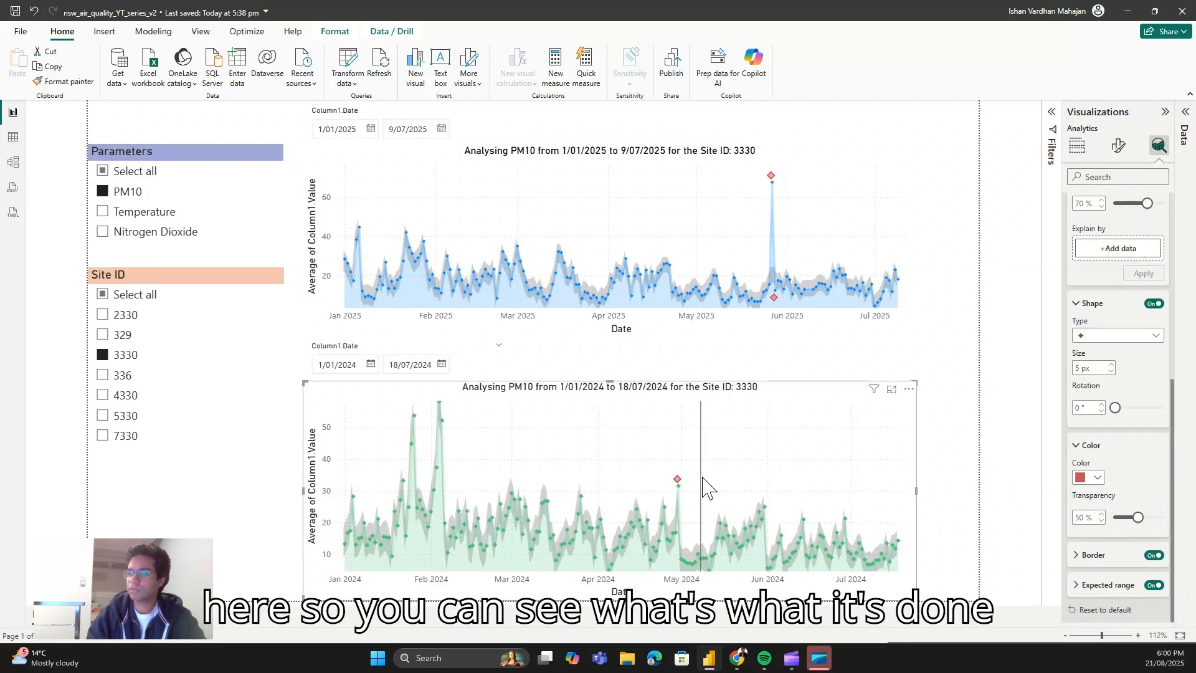
mouse_move(679, 488)
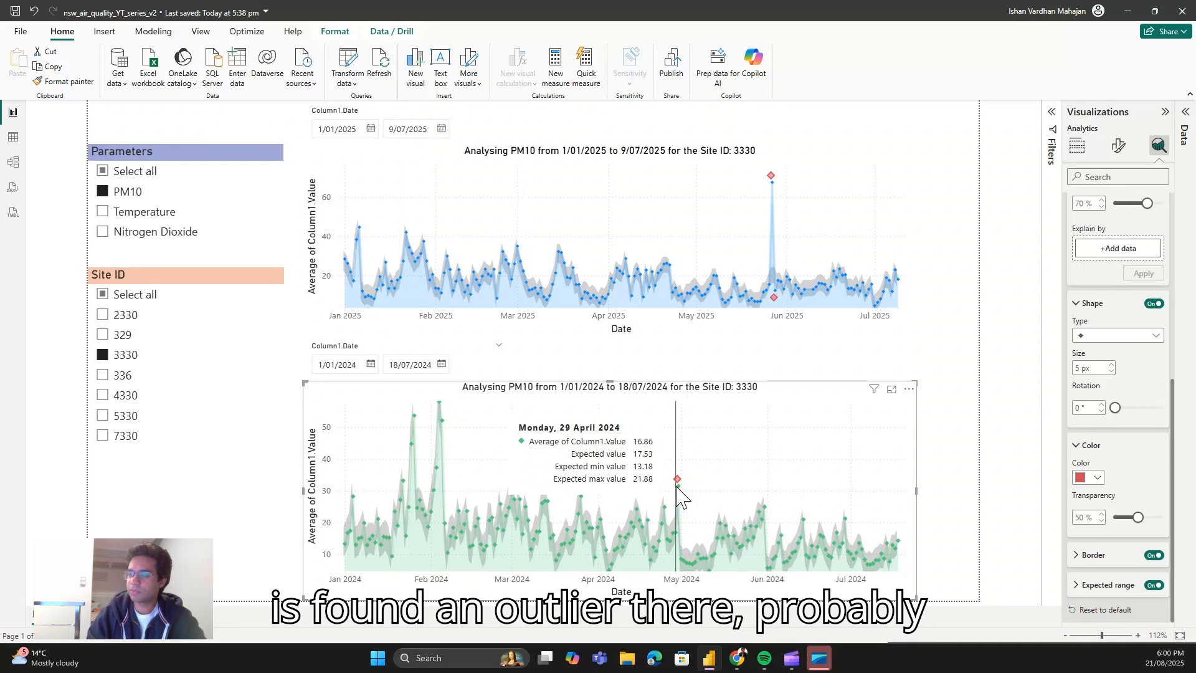